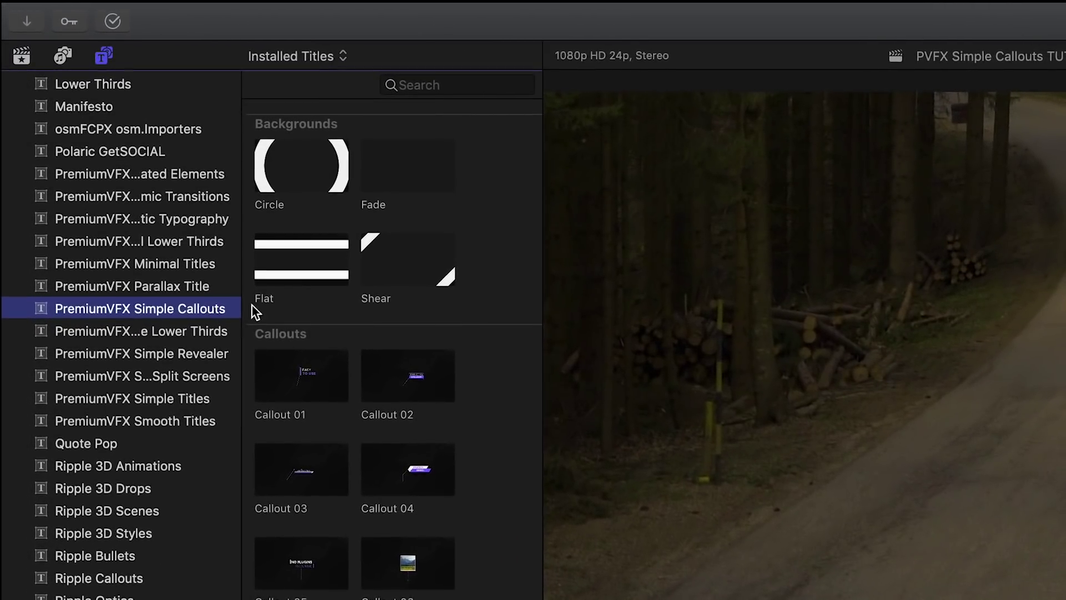
scroll(502, 267, "down", 5)
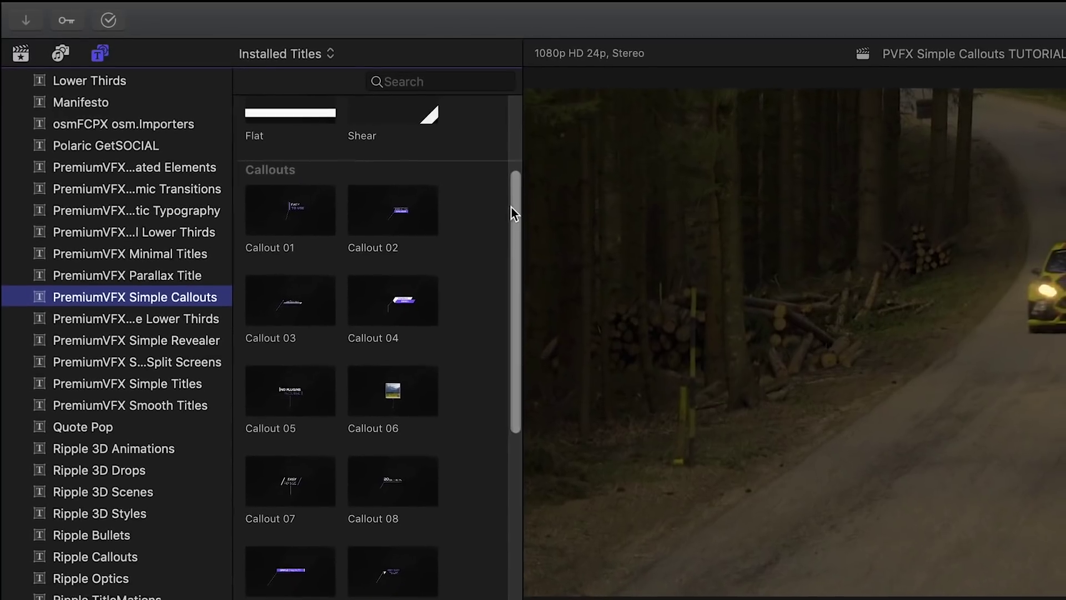
scroll(505, 251, "down", 10)
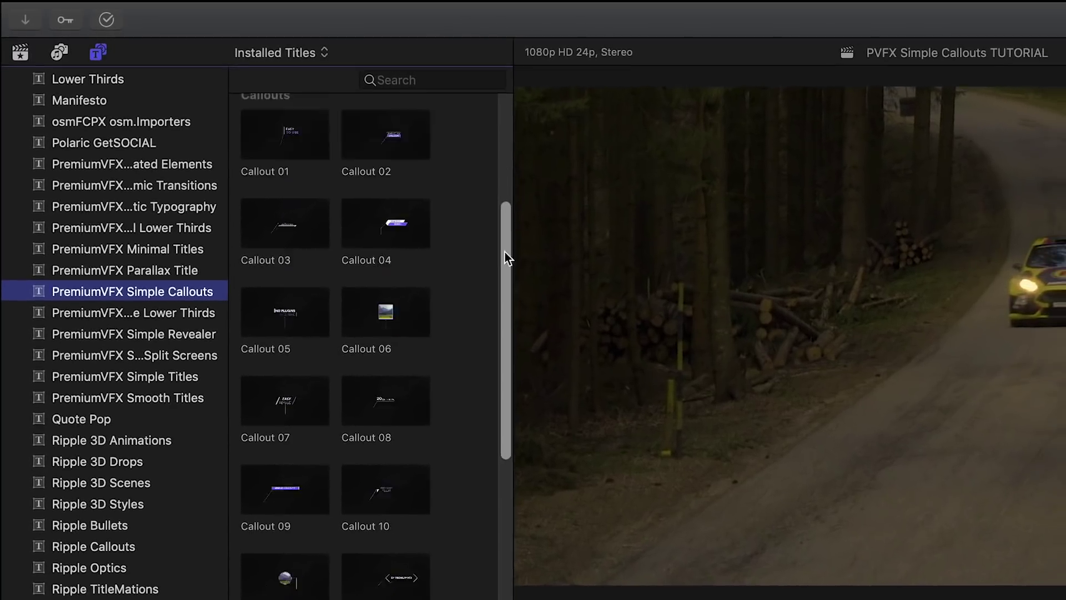
scroll(475, 333, "up", 5)
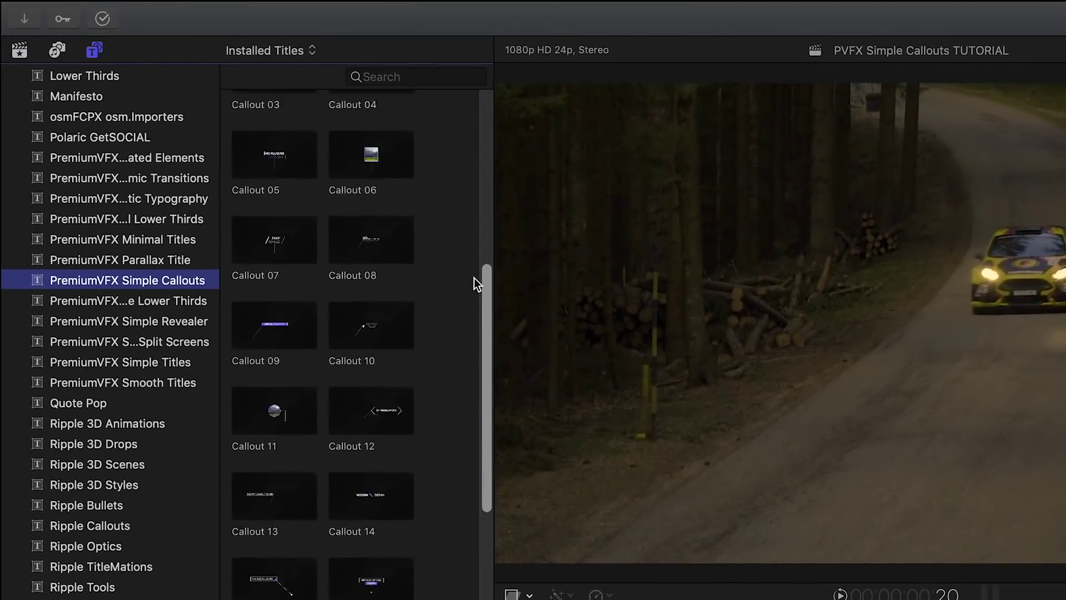
scroll(475, 167, "up", 5)
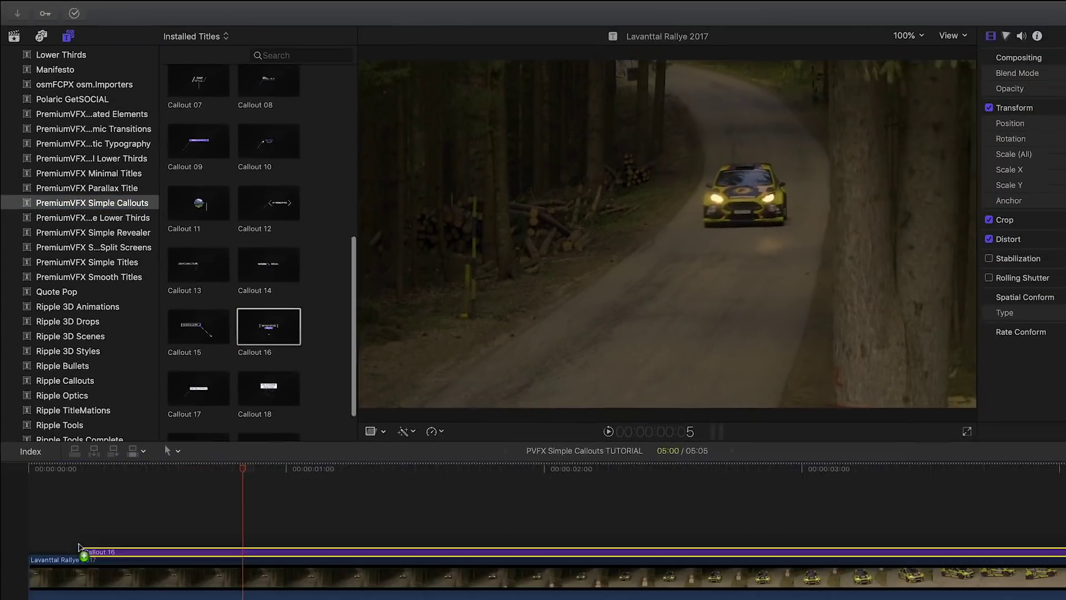
Connect Callout 16 above the rally clip, play it, and move its box up-left of the car
key("q")
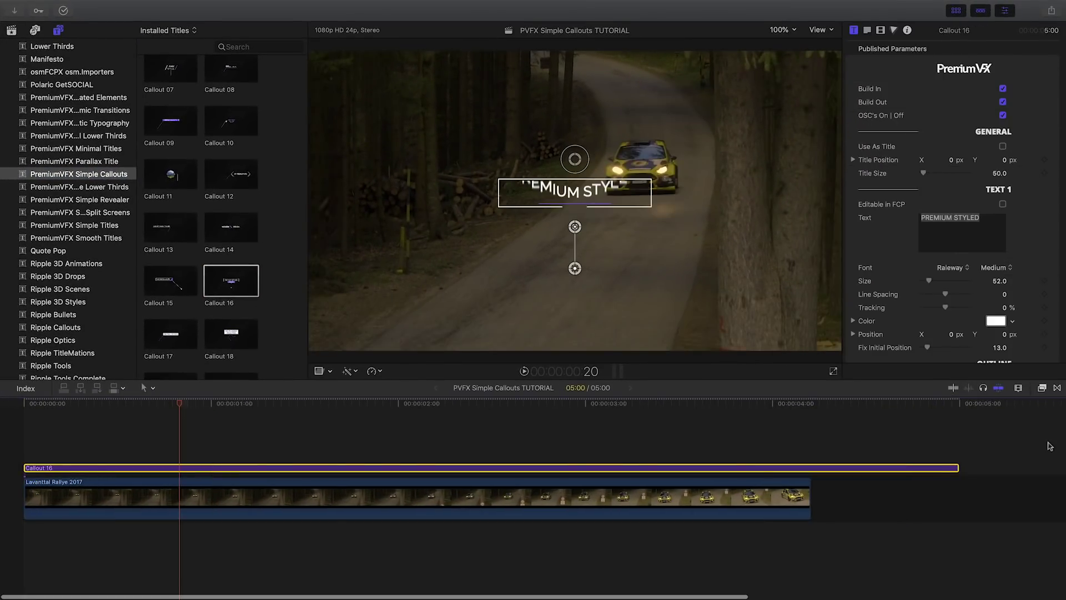
key("space")
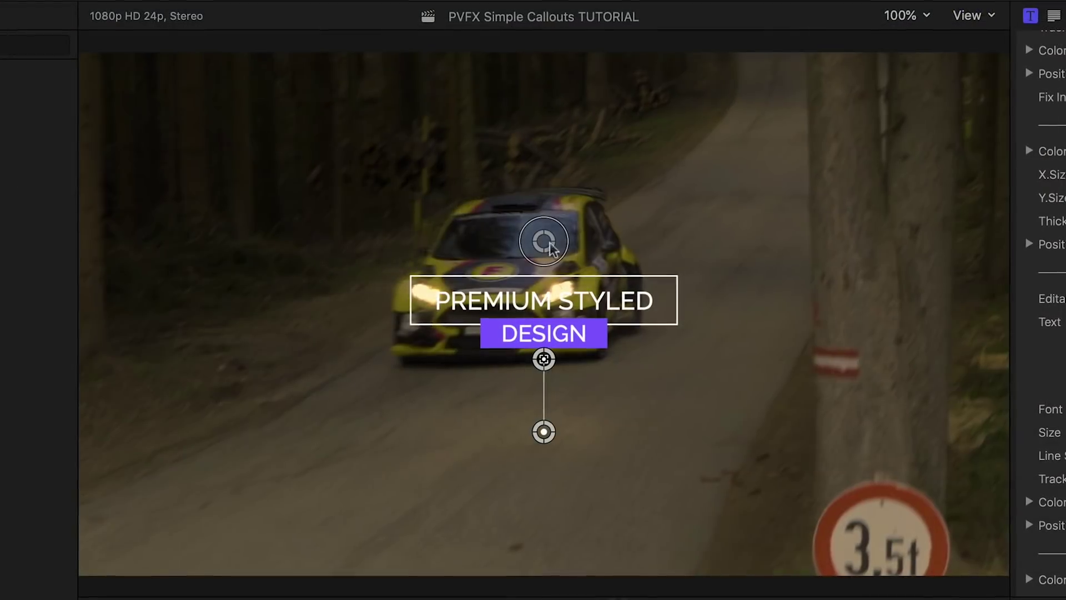
left_click_drag(552, 248, 306, 85)
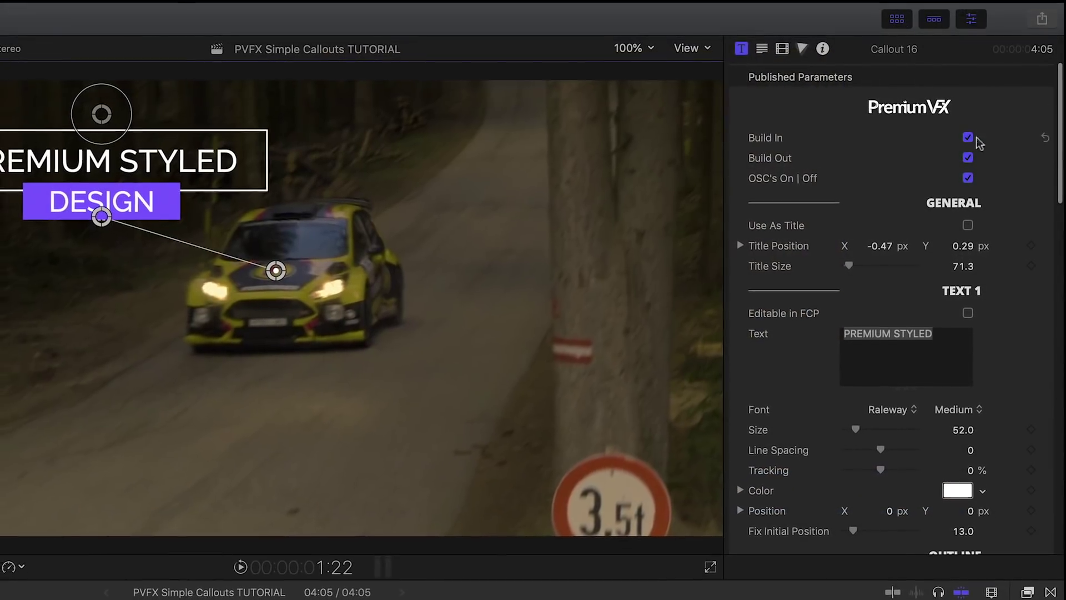
Keep Build In on, turn Build Out off, hide the on-screen controls, and move the box above the car
left_click(1008, 93)
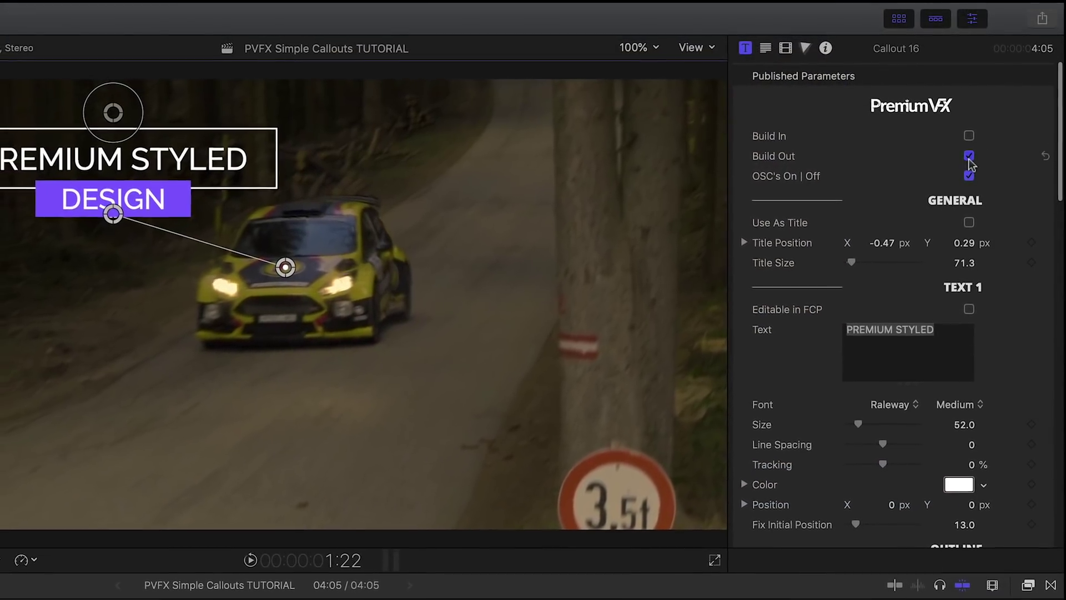
left_click(969, 136)
left_click(968, 157)
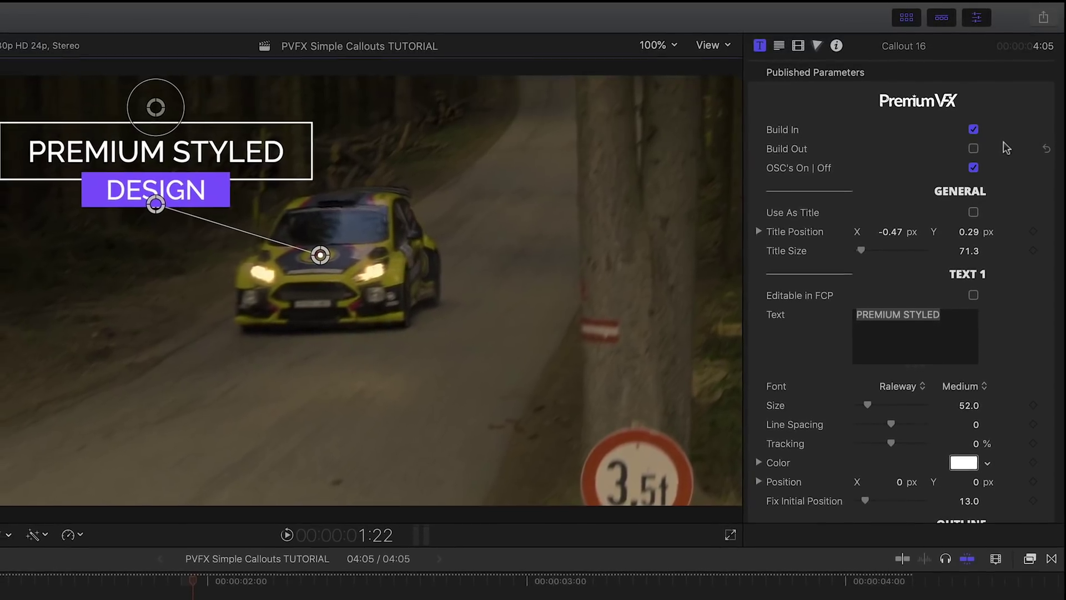
left_click(975, 165)
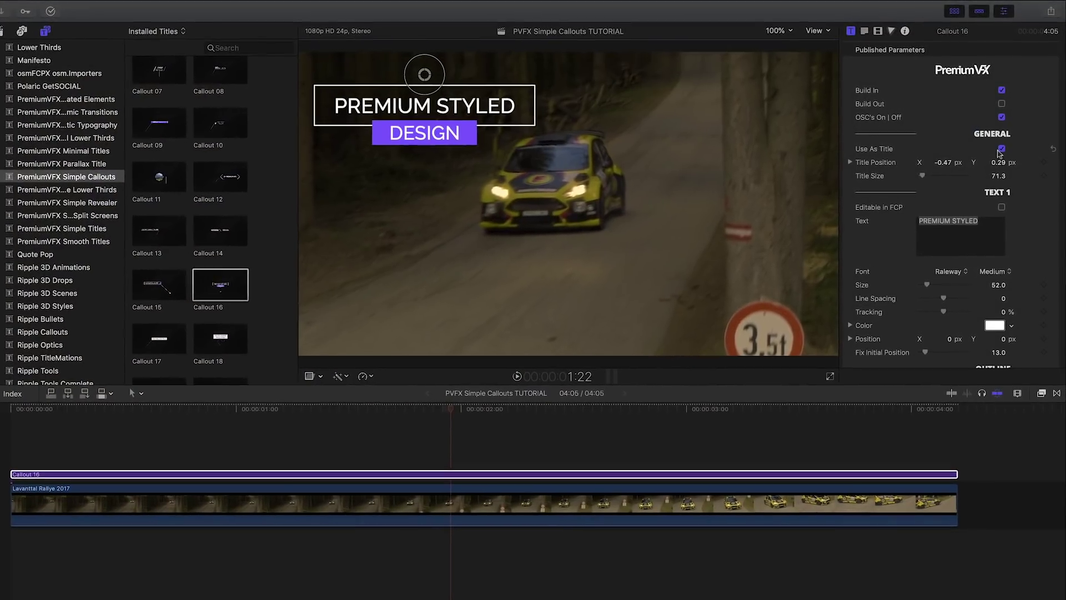
left_click_drag(409, 76, 438, 132)
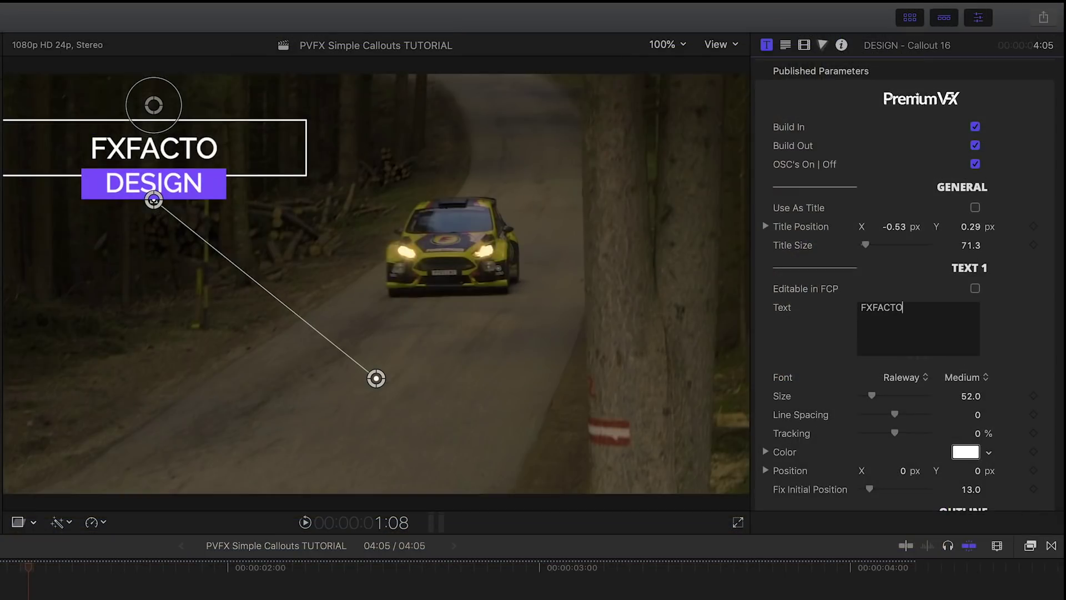
Set FXFACTORY in Dobra, turn the RACING box blue, and drag the line's end onto the car
left_click(919, 376)
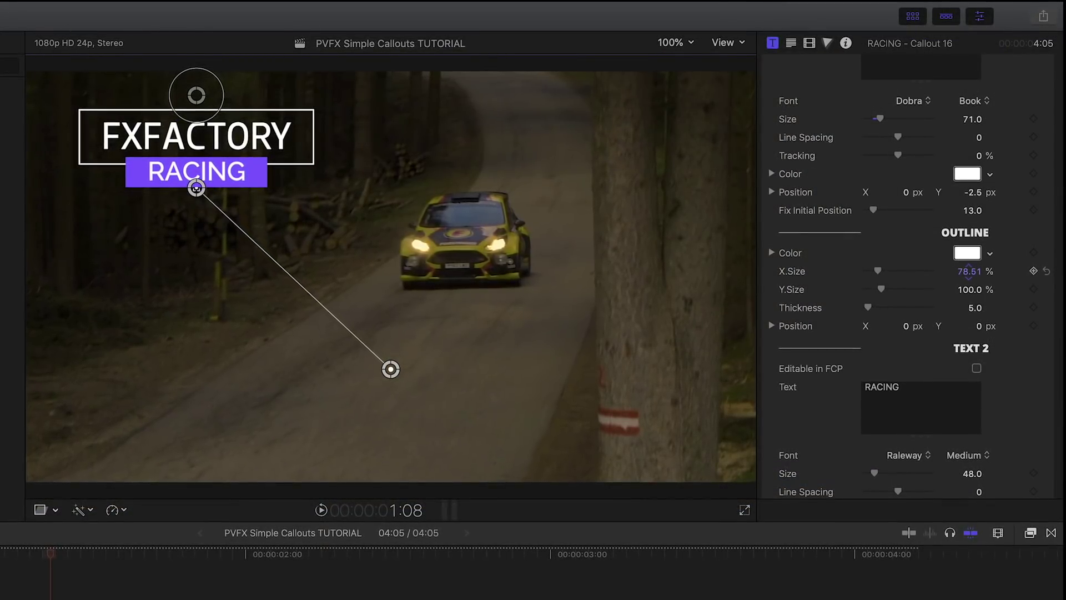
scroll(1001, 286, "down", 5)
left_click_drag(968, 442, 972, 440)
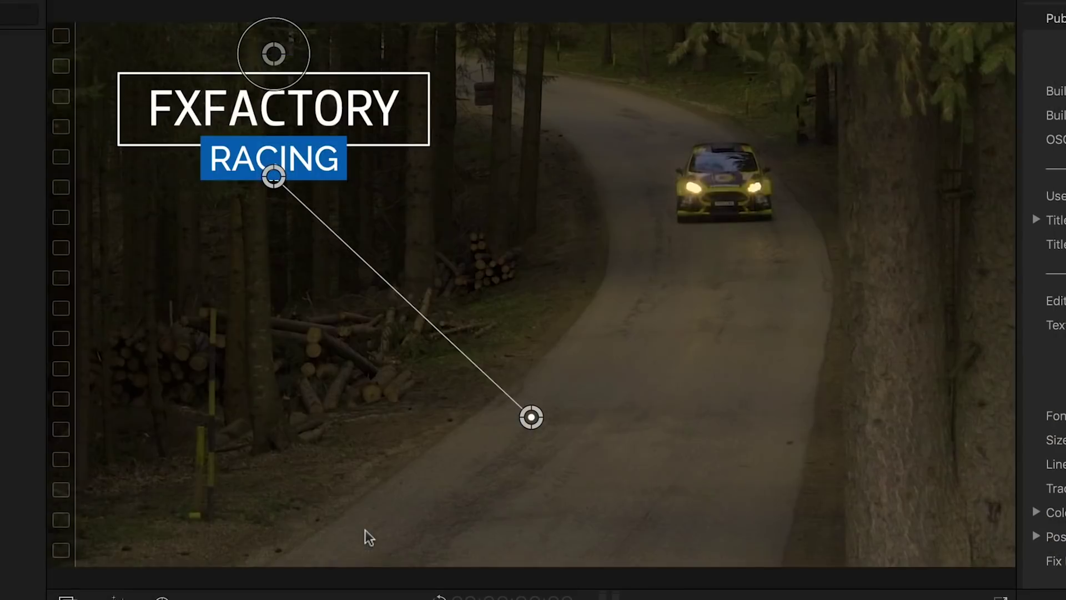
left_click_drag(531, 417, 720, 174)
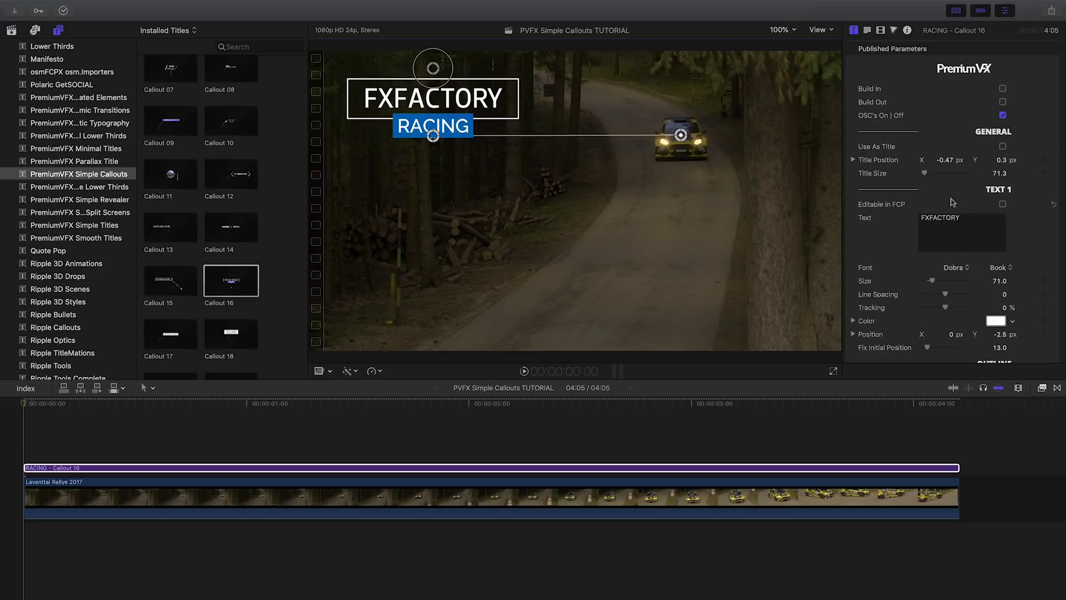
Keyframe Outer Point 1 on the car across frames, then return the title box to the upper left
scroll(953, 202, "down", 10)
scroll(951, 207, "down", 3)
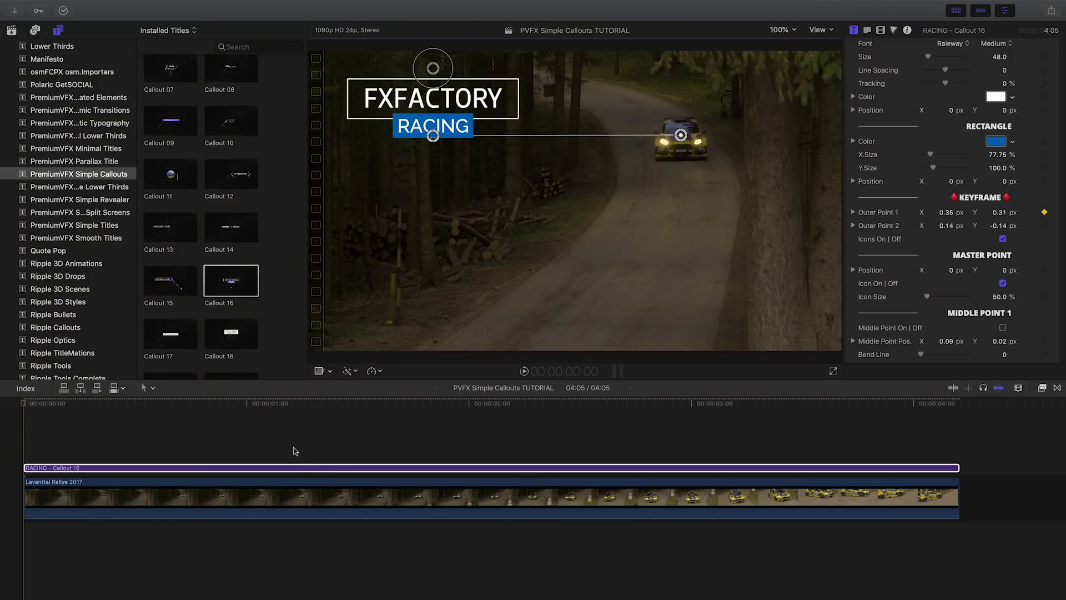
key("space")
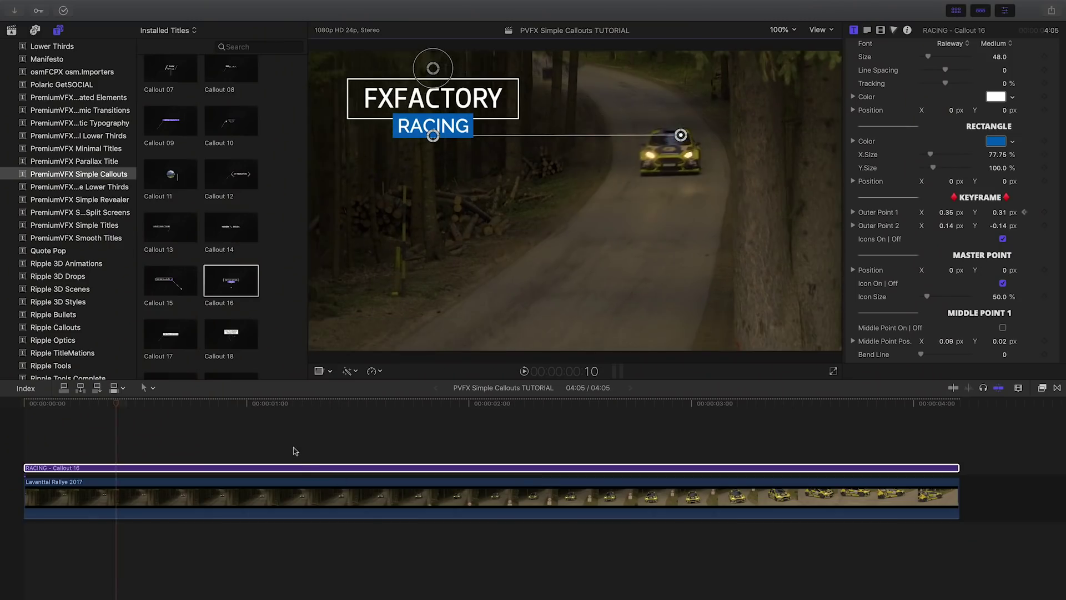
mouse_move(681, 139)
left_mouse_down()
mouse_move(616, 176)
mouse_move(574, 182)
left_mouse_up()
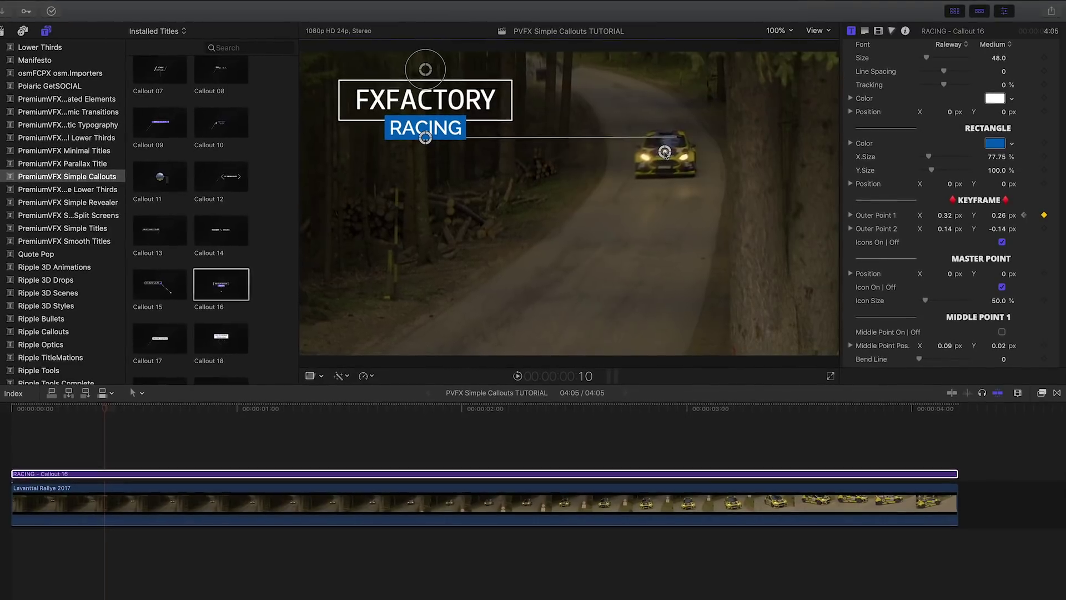
key("shift+Right")
key("shift+Right")
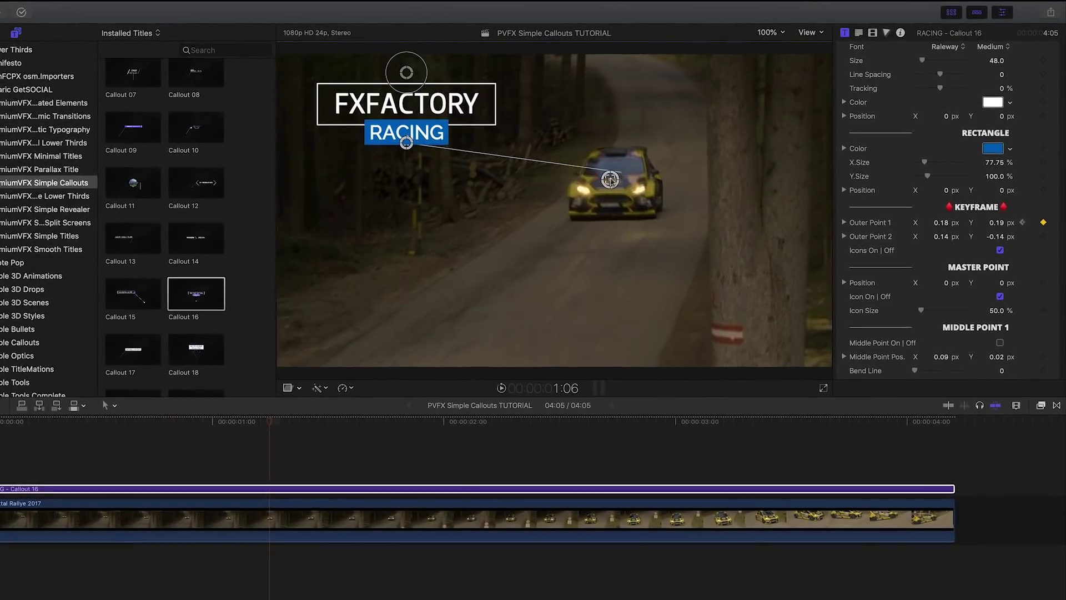
key("shift+Right")
key("Left")
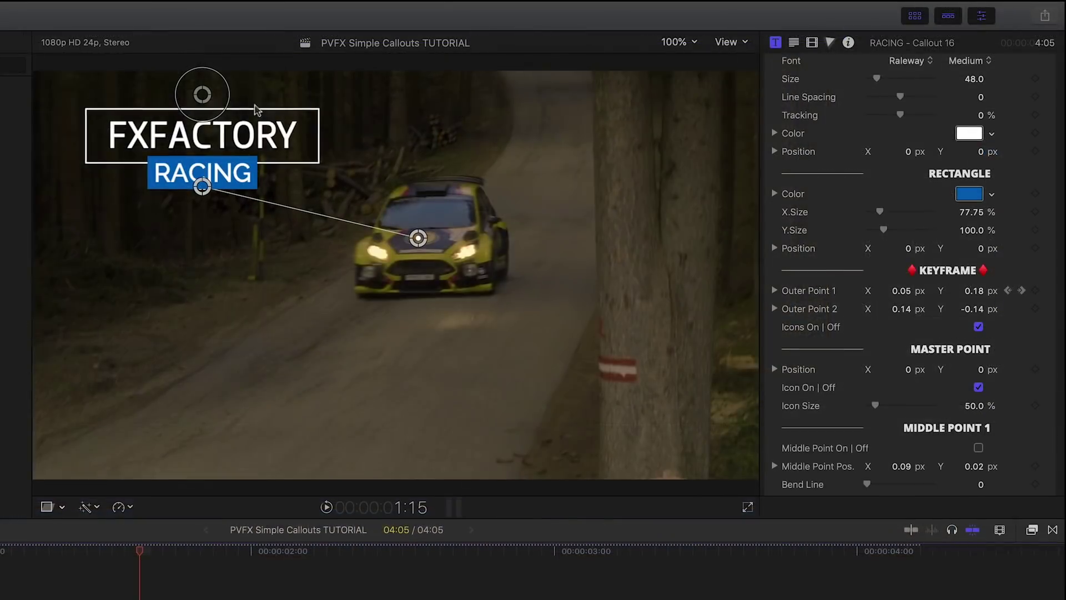
left_click_drag(396, 106, 670, 126)
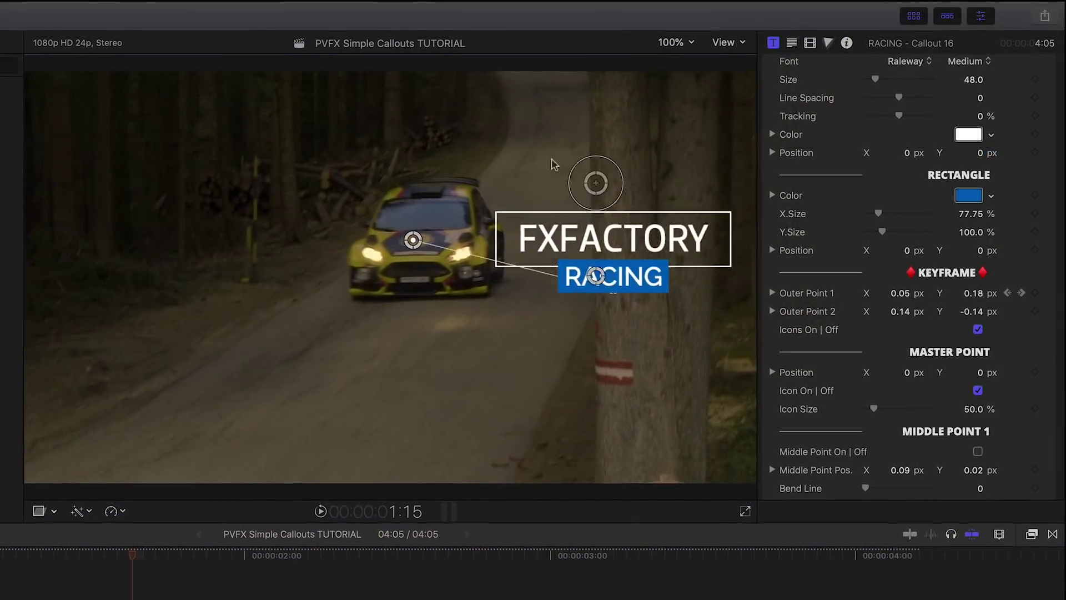
left_click_drag(596, 182, 189, 102)
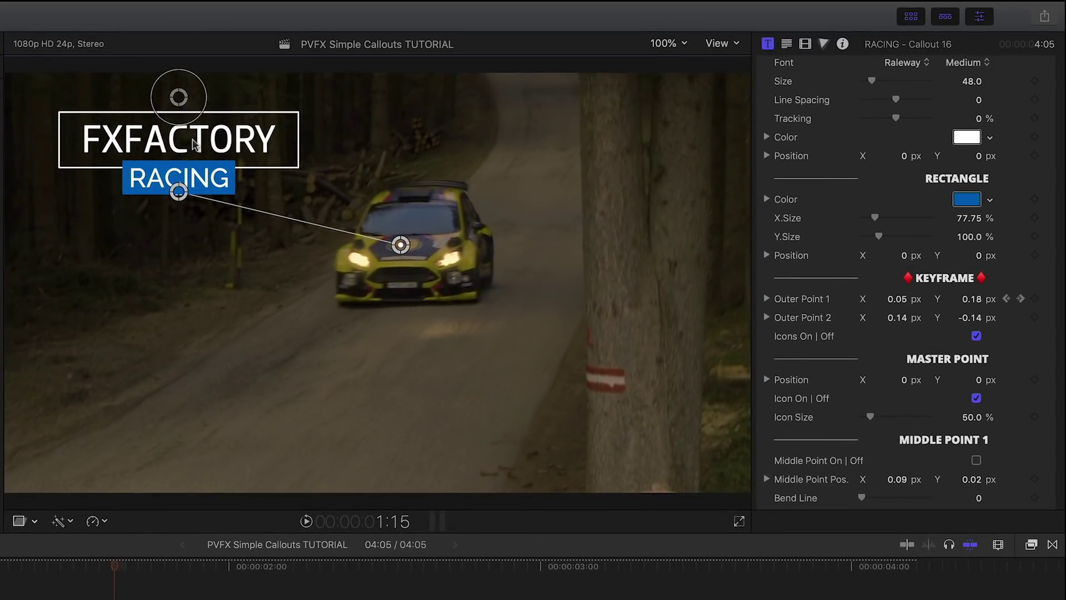
Try the extra line's middle point and second outer point on the car's headlight
scroll(968, 289, "down", 6)
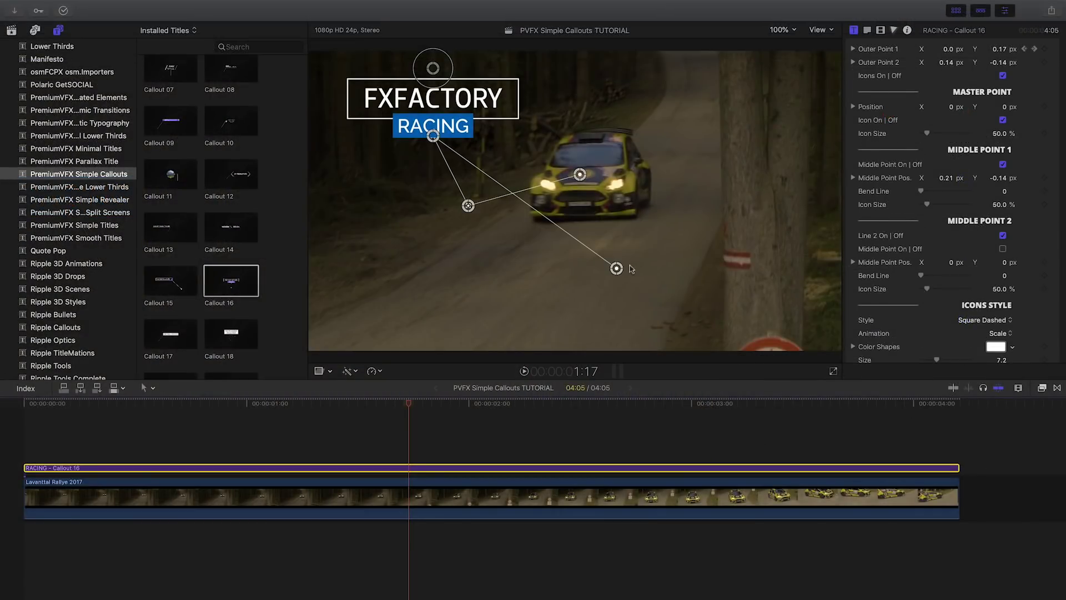
left_click_drag(618, 273, 568, 336)
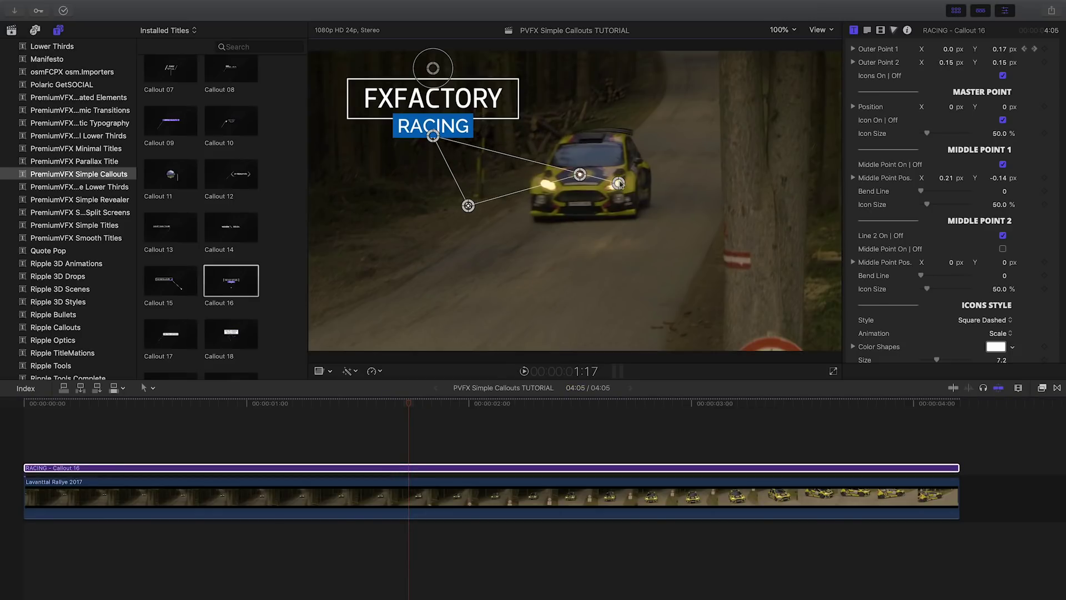
left_click_drag(679, 68, 619, 183)
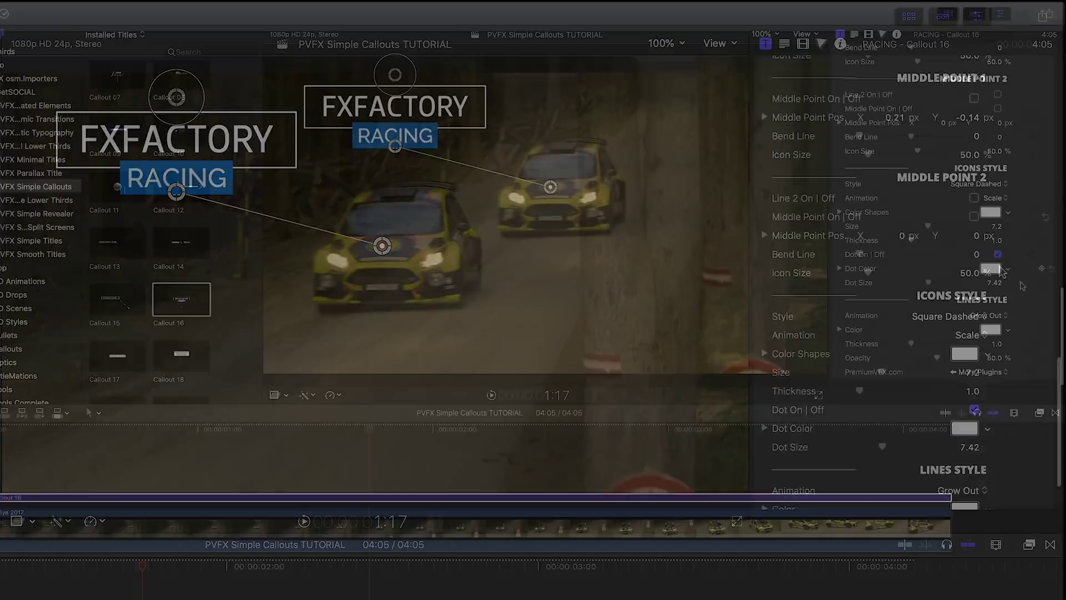
Change the callout icons to Circle Outline and enlarge them to size 20.0
left_click(947, 242)
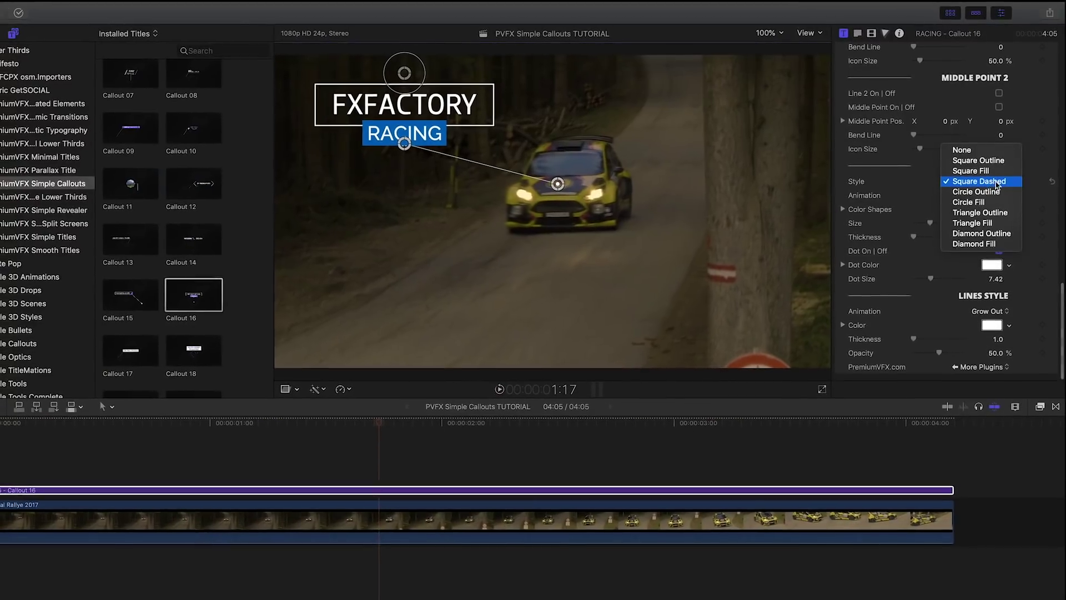
left_click(1002, 191)
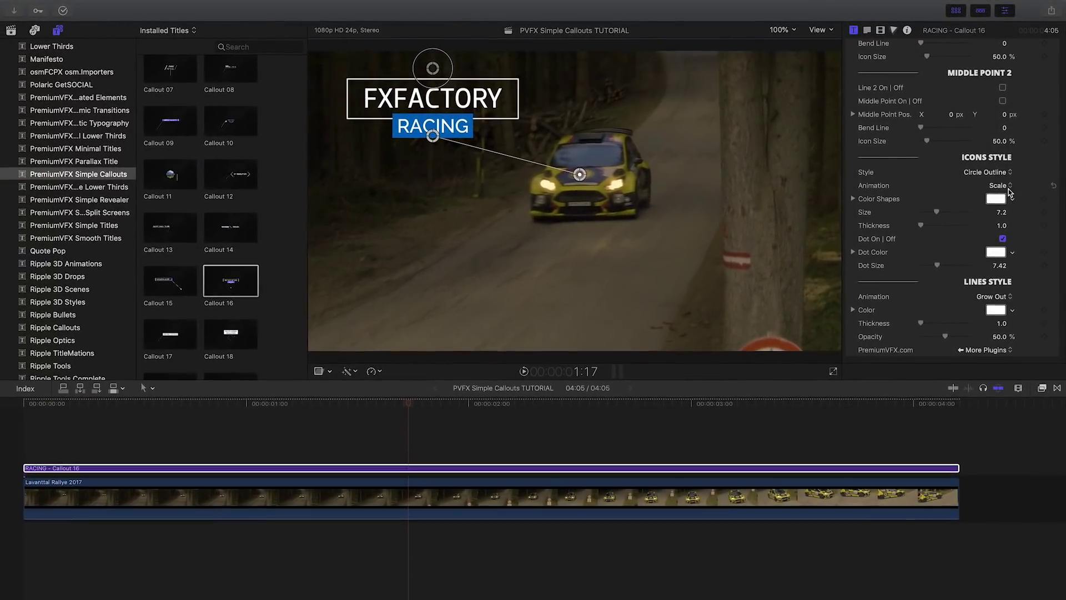
left_click_drag(942, 212, 947, 212)
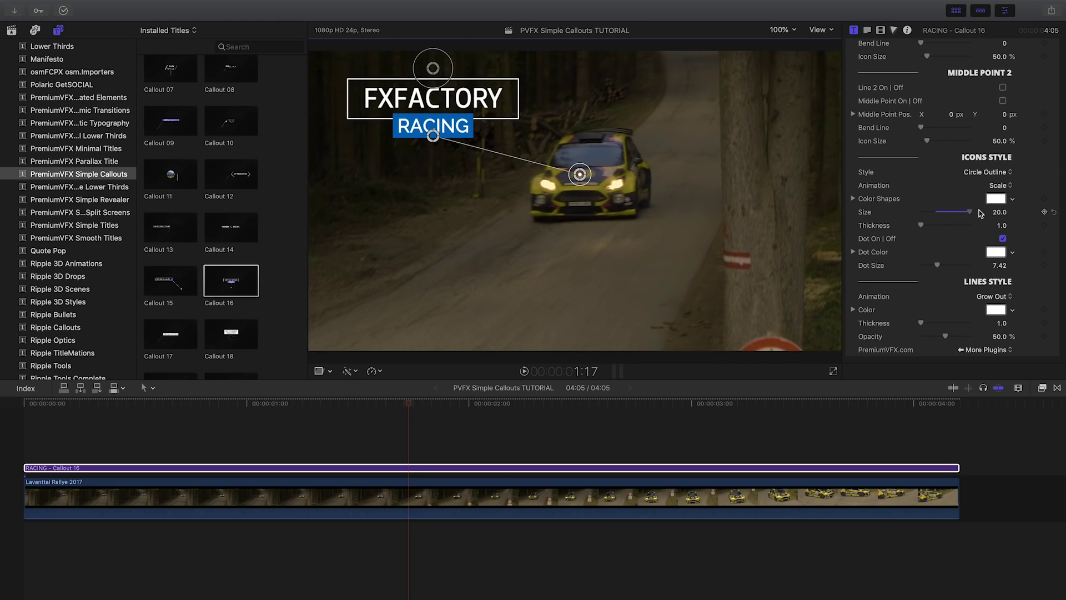